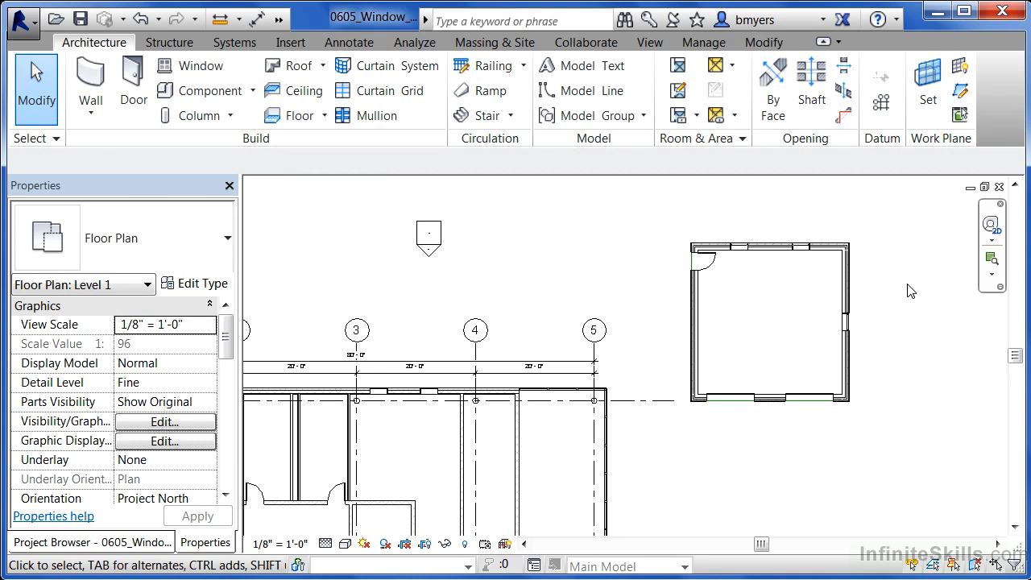
Start an aligned dimension for the separate square room and set it to prefer wall faces.
scroll(881, 233, up, 1)
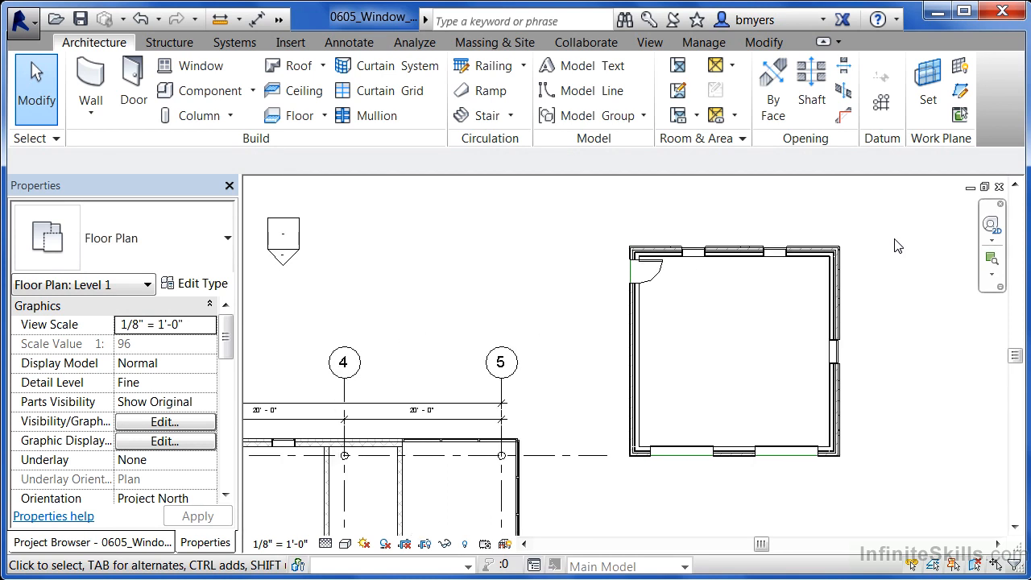
scroll(908, 274, up, 1)
scroll(909, 277, up, 1)
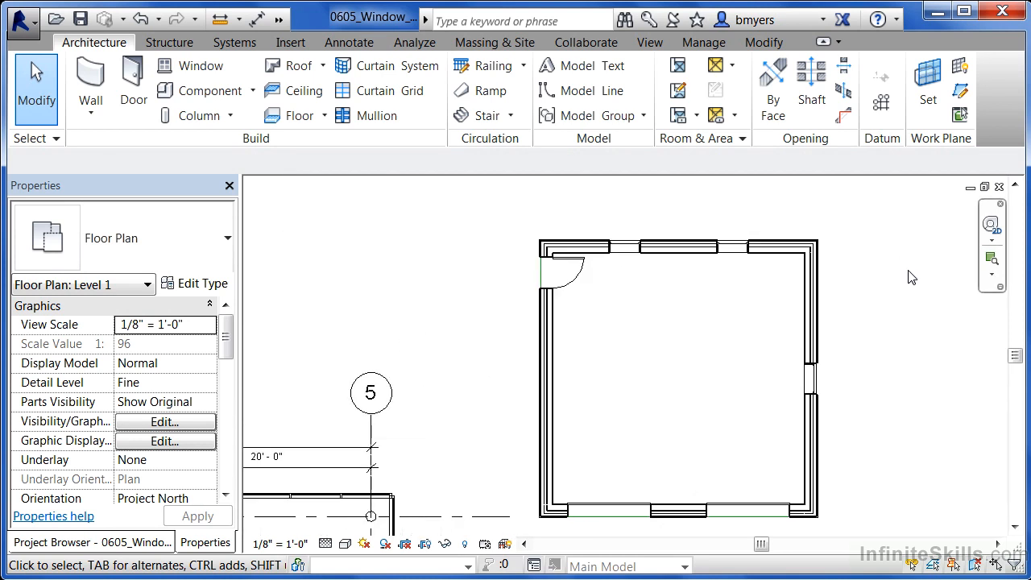
scroll(798, 250, up, 1)
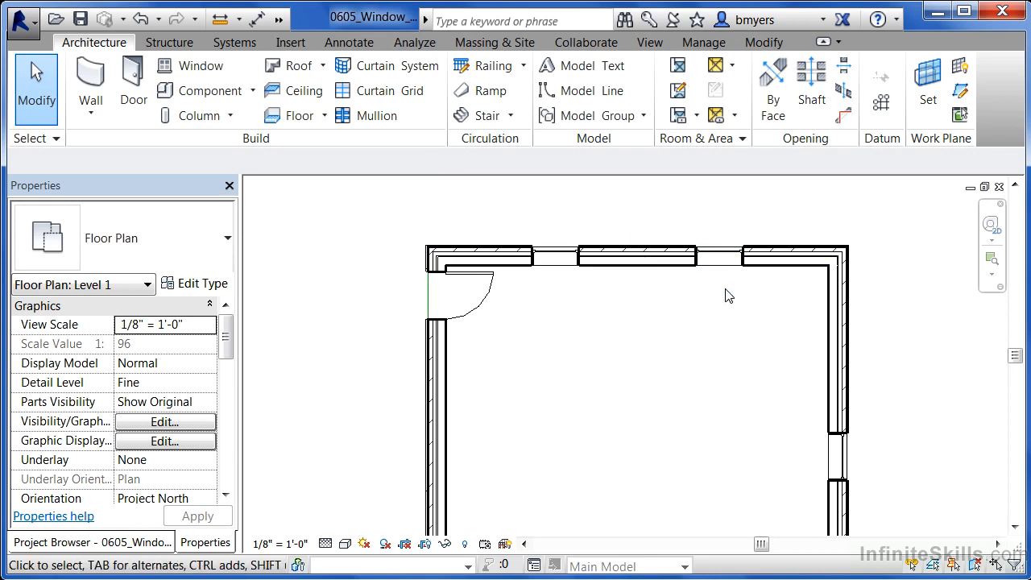
click(351, 47)
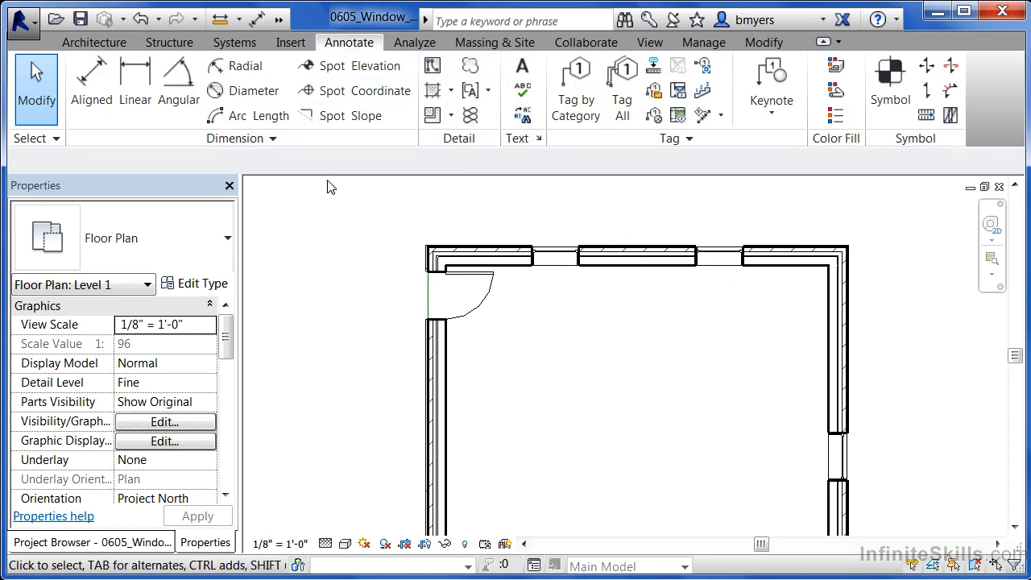
click(94, 105)
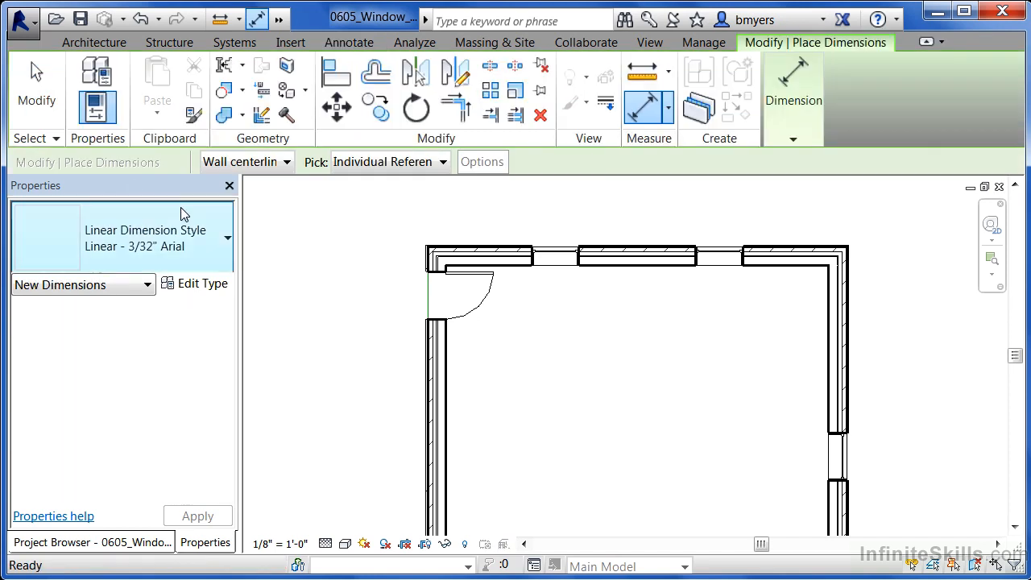
click(287, 164)
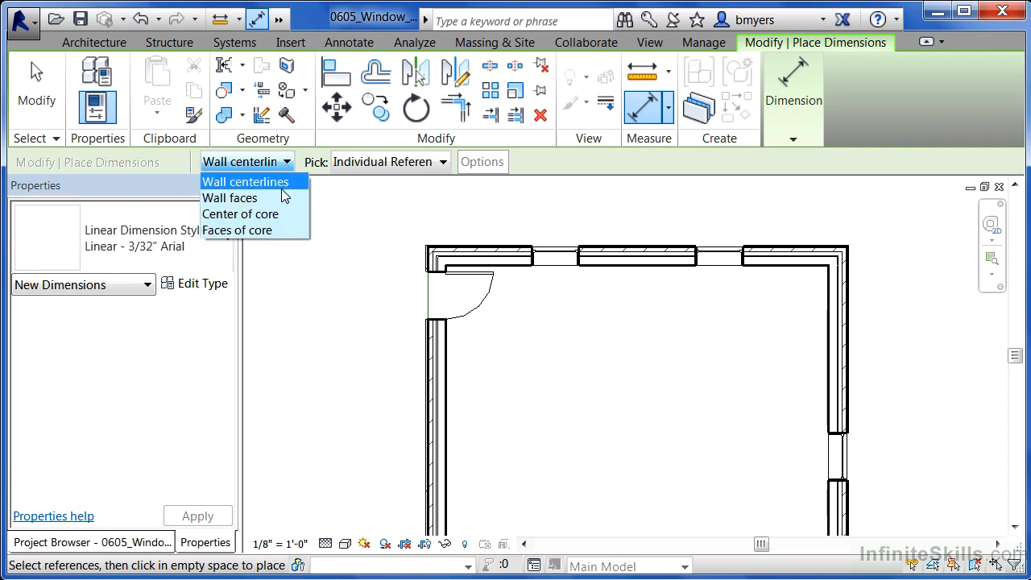
click(270, 197)
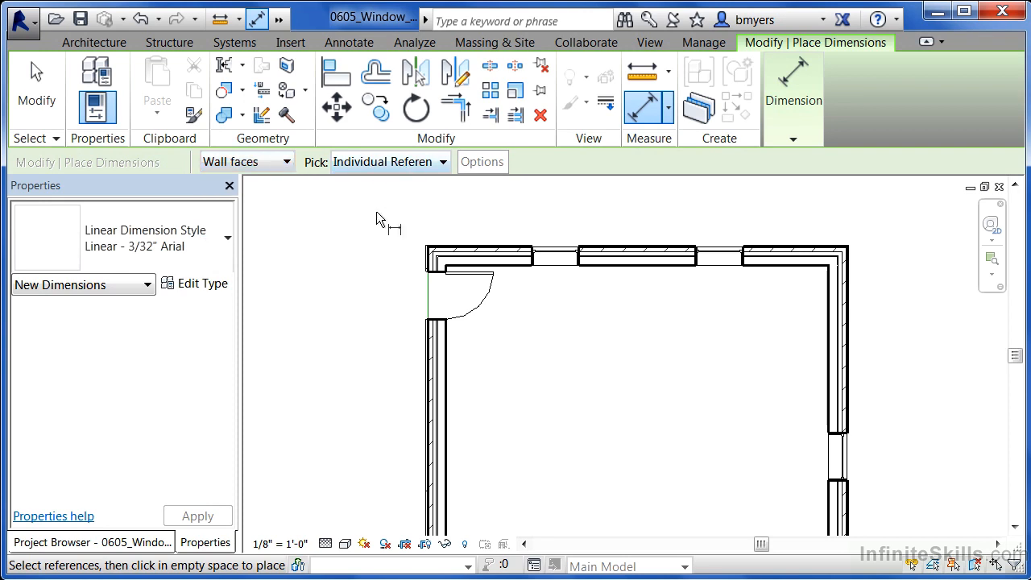
Place an aligned dimension string above the room's upper wall, from the left outer wall face through both window centers to the right outer face.
middle_drag(647, 201, 621, 288)
scroll(541, 282, up, 2)
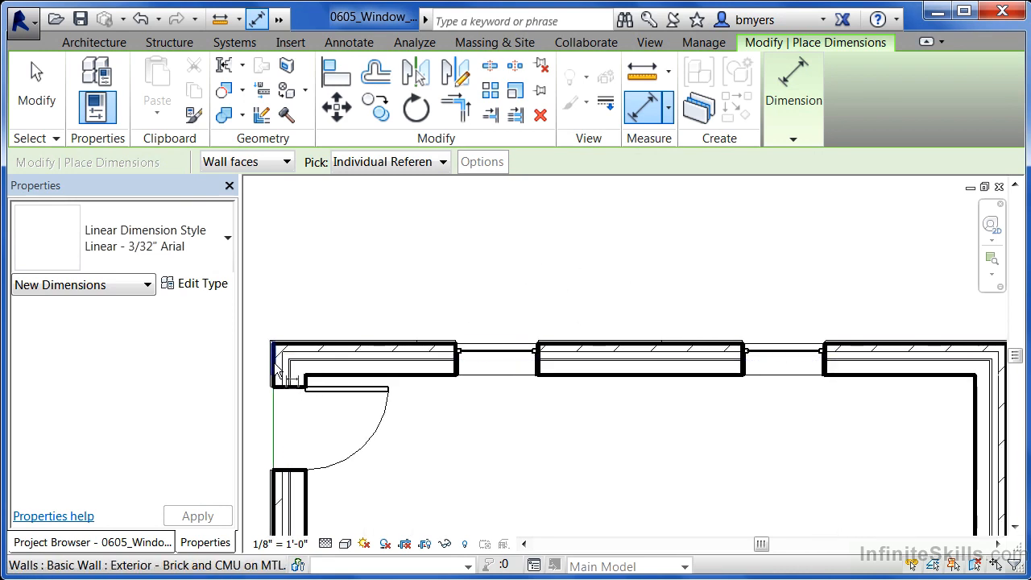
click(275, 364)
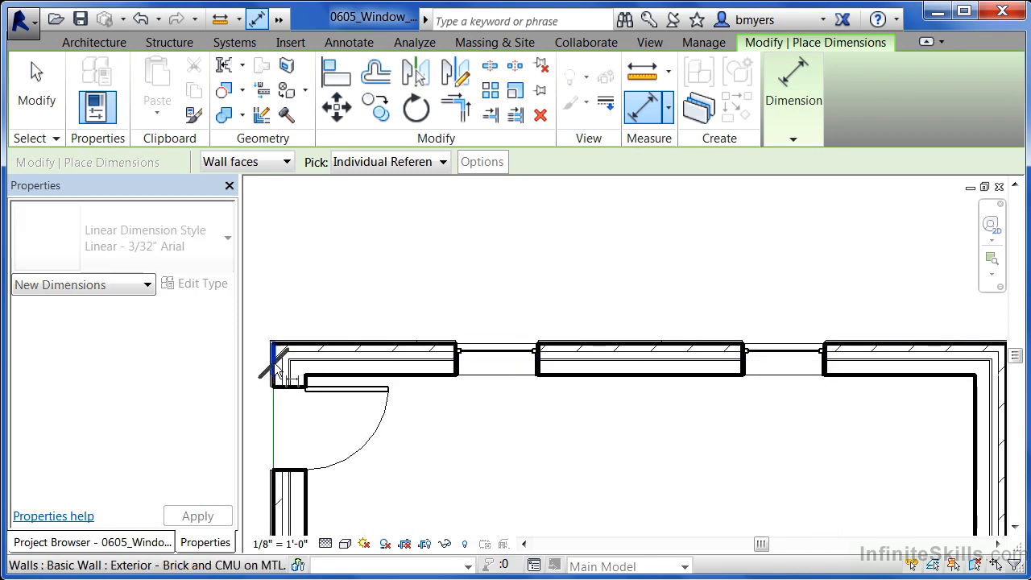
click(500, 356)
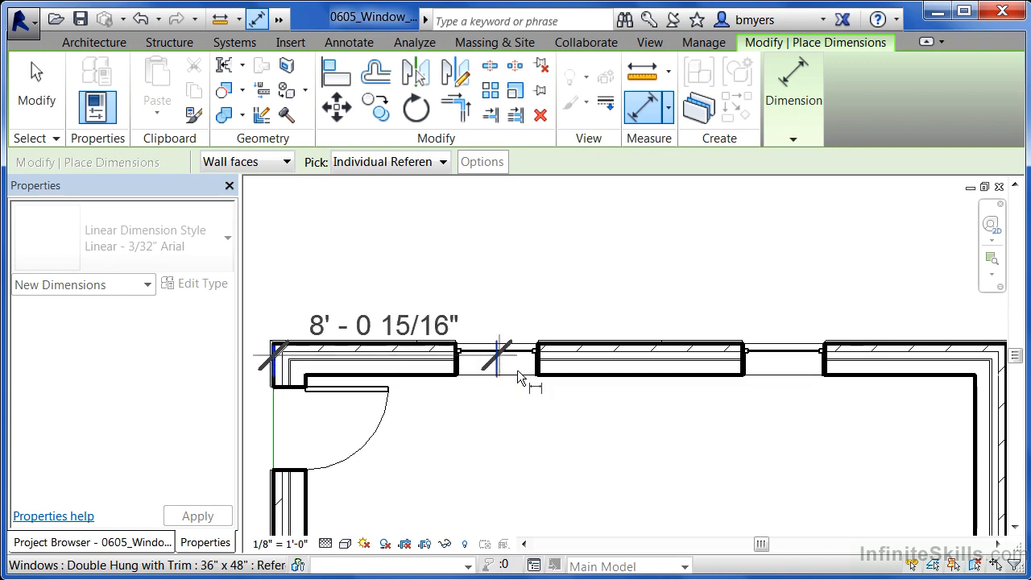
click(783, 350)
scroll(338, 318, down, 3)
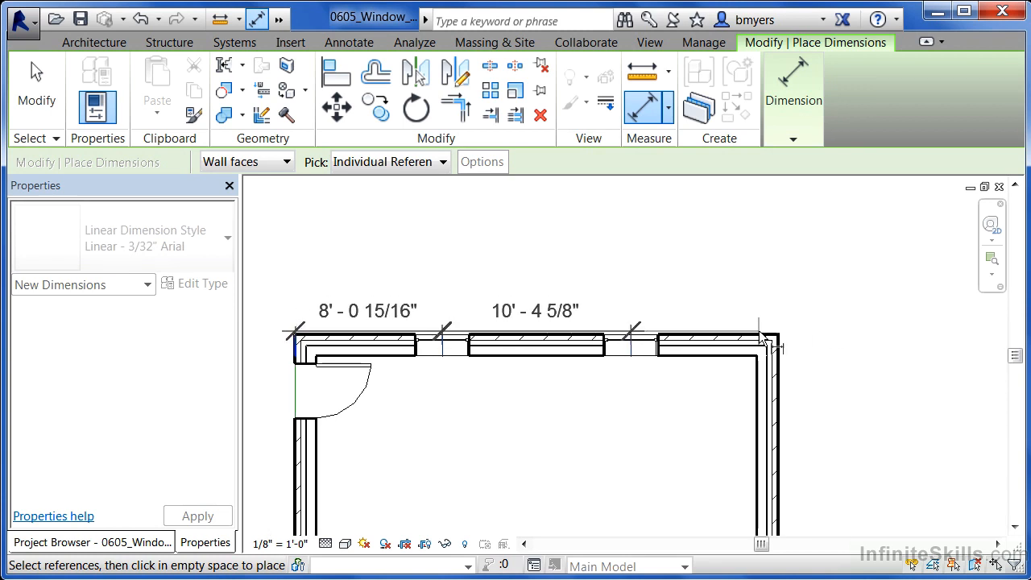
scroll(762, 337, up, 3)
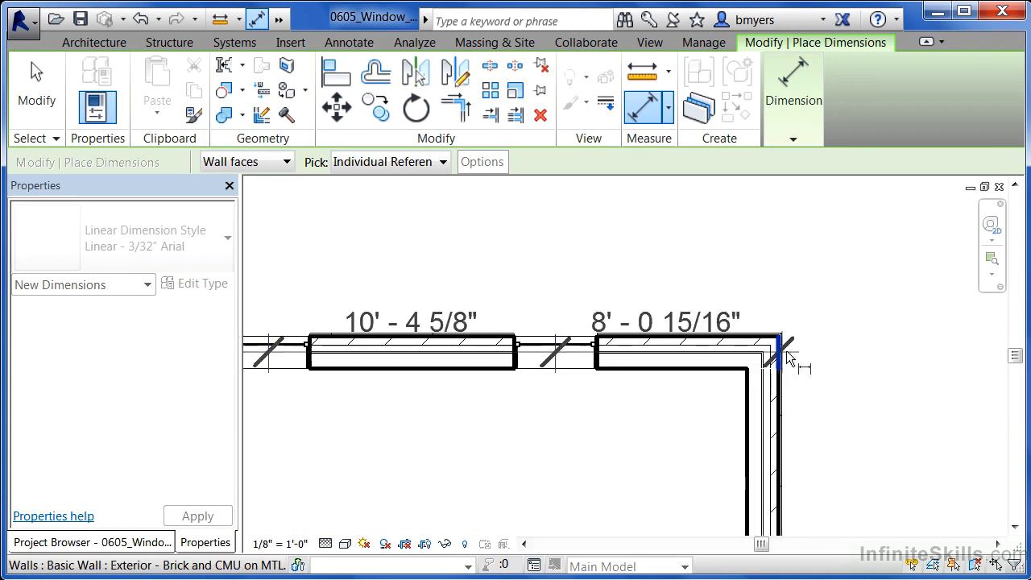
click(784, 354)
scroll(867, 360, down, 3)
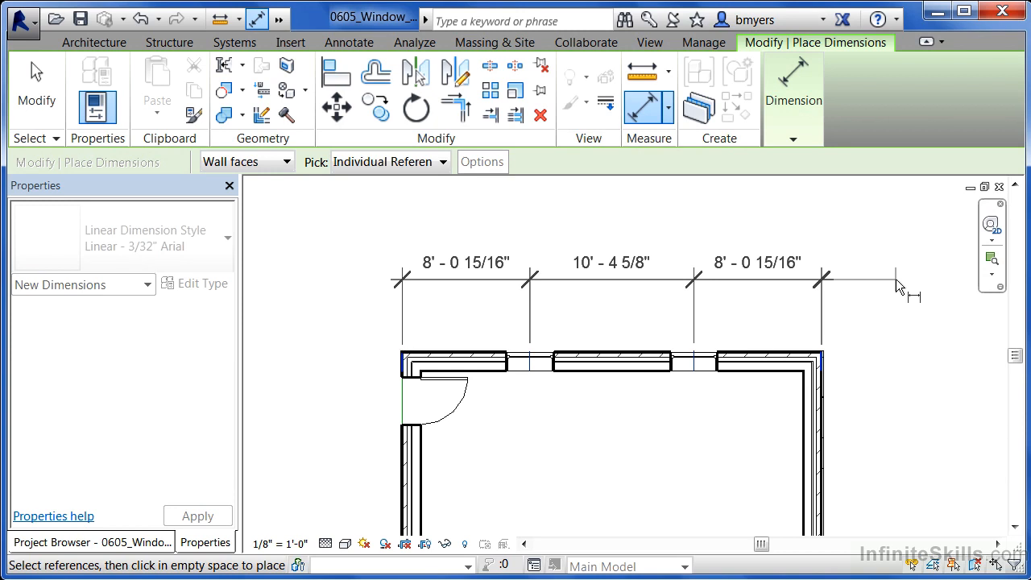
click(896, 279)
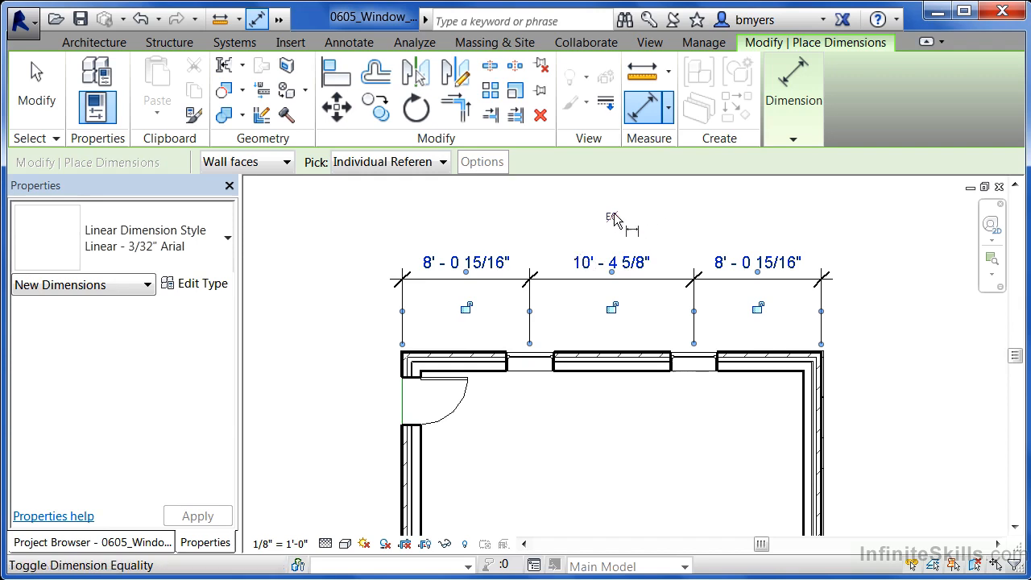
Apply the equality constraint to the new dimension string so the two windows are evenly spaced, and finish dimensioning.
click(612, 220)
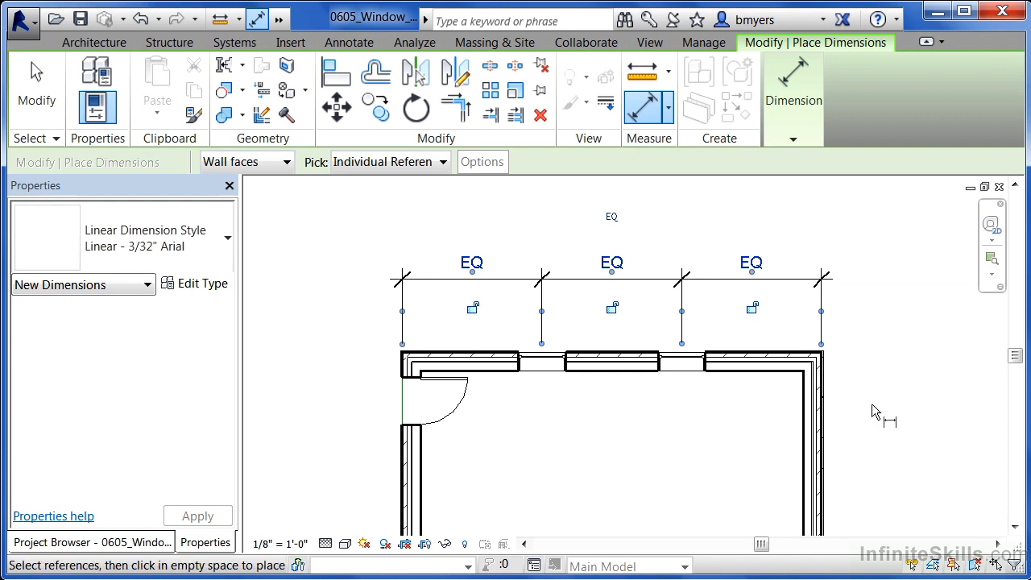
key(Escape)
key(Escape)
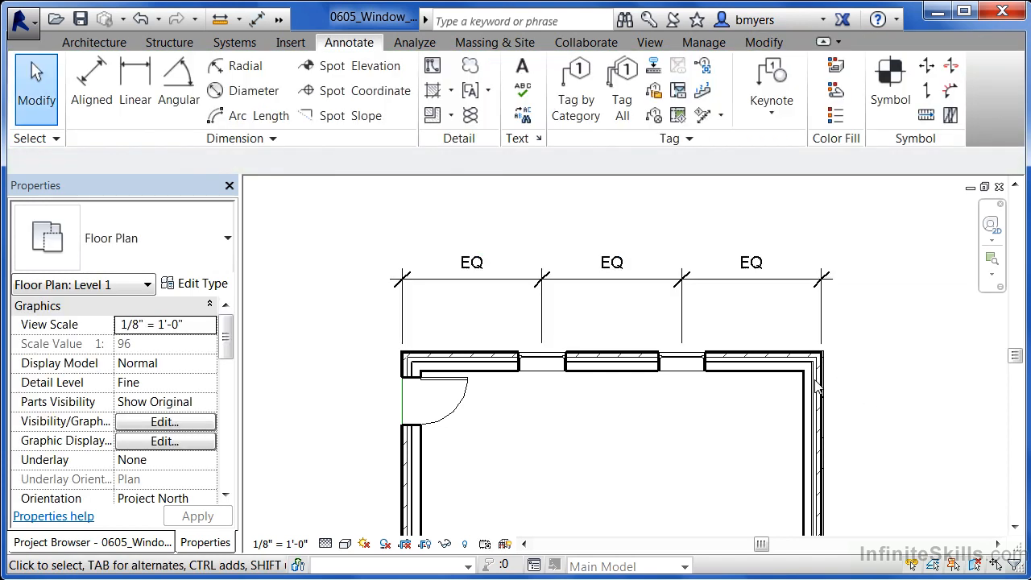
Set the equal dimension string's Equality Display to Value.
click(606, 288)
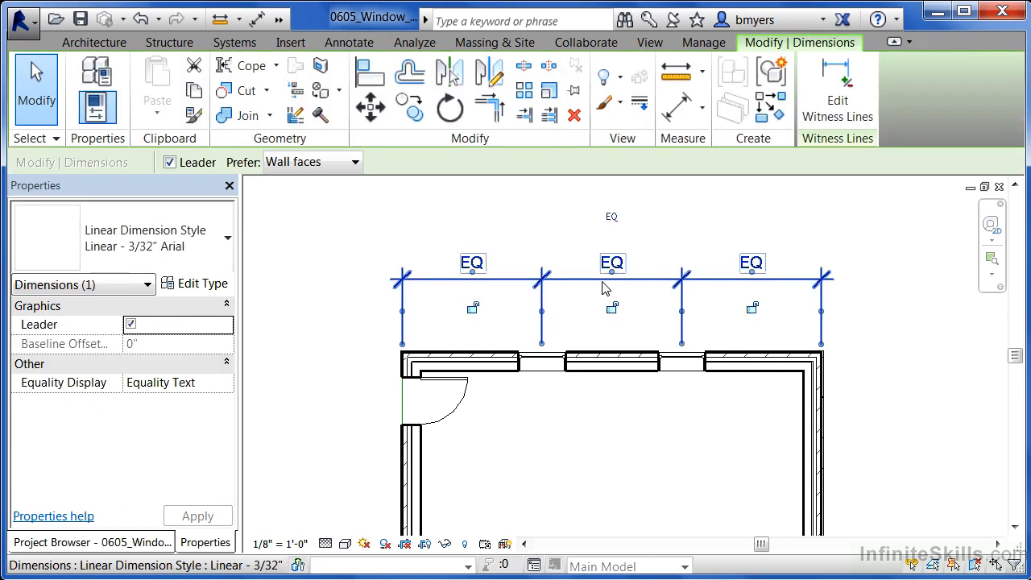
click(209, 383)
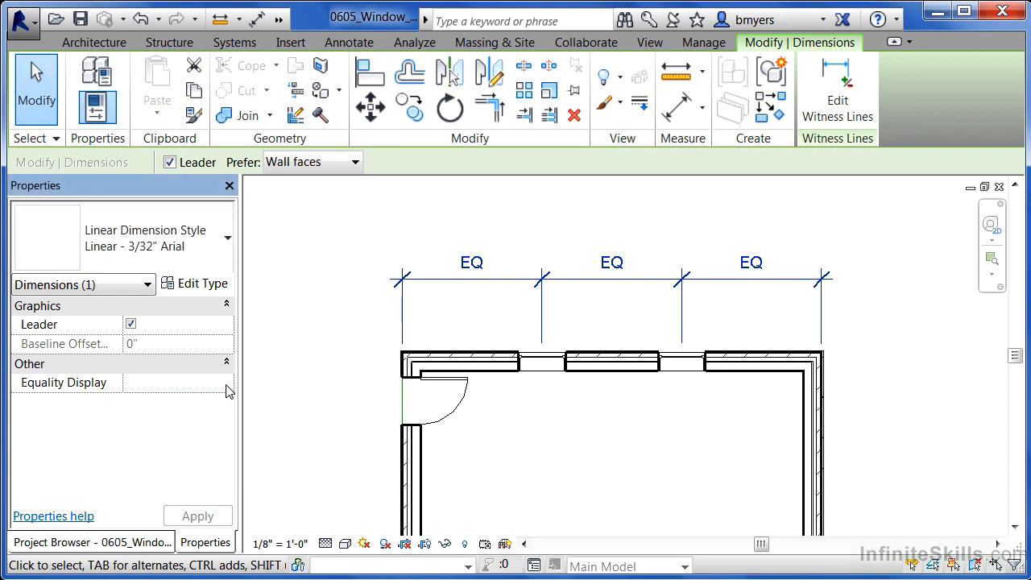
click(227, 383)
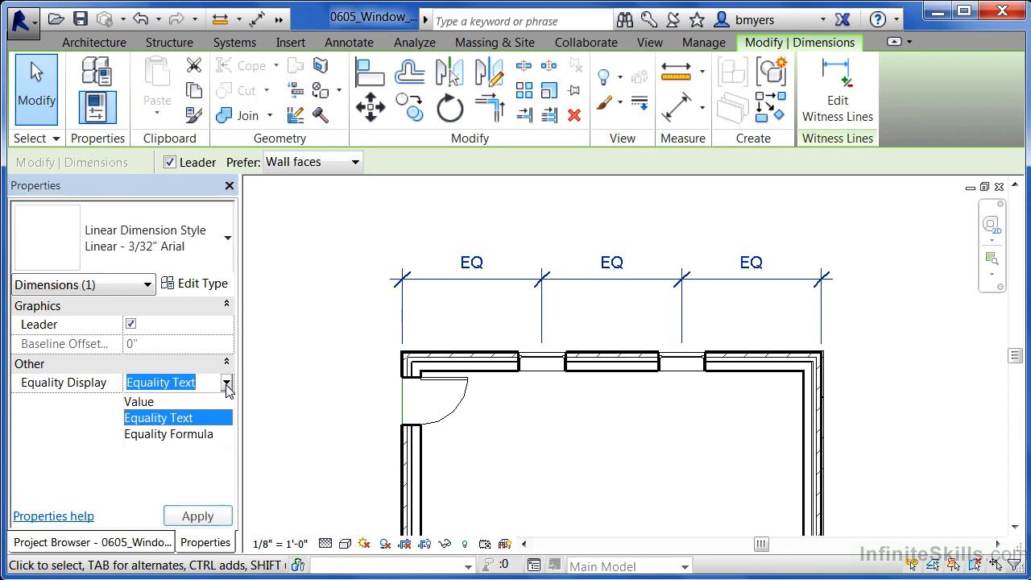
click(140, 402)
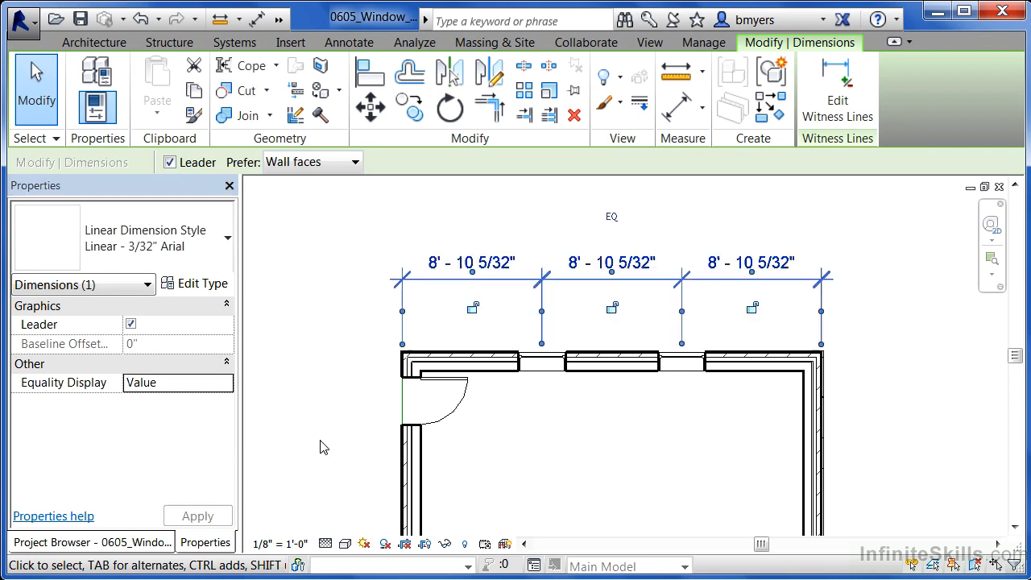
click(489, 220)
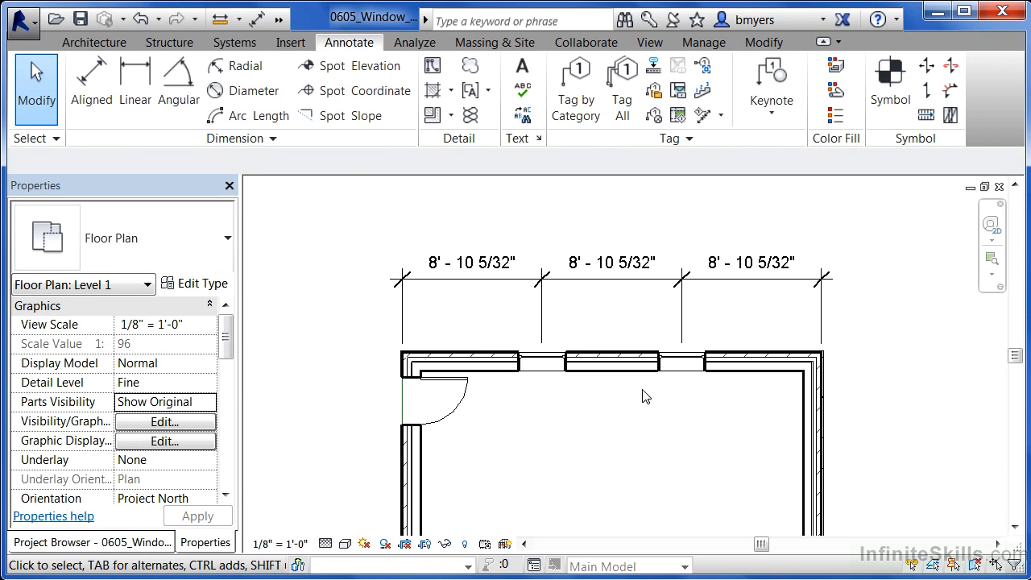
Delete the dimension string above the windows while leaving the elements constrained.
click(482, 279)
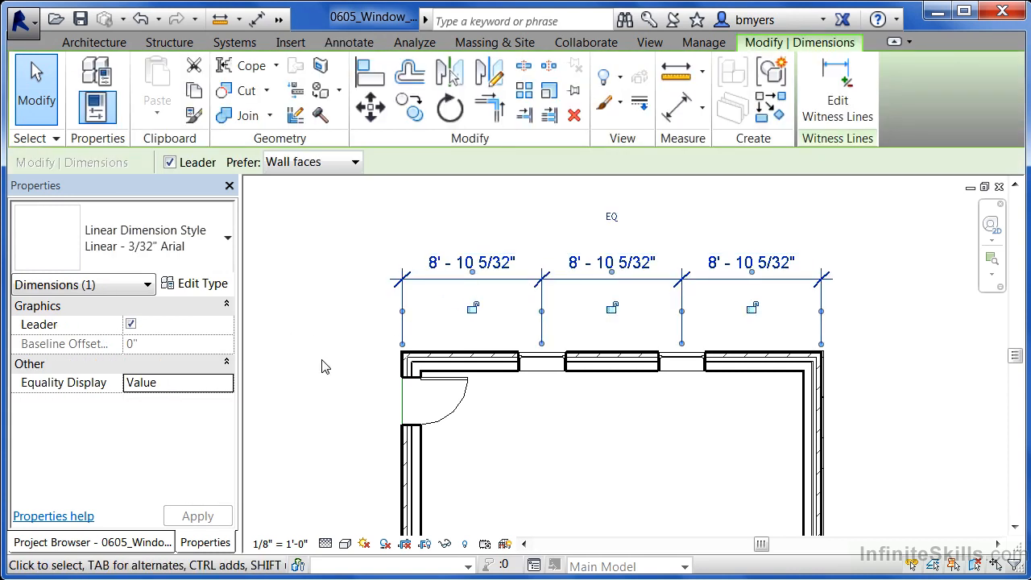
key(Delete)
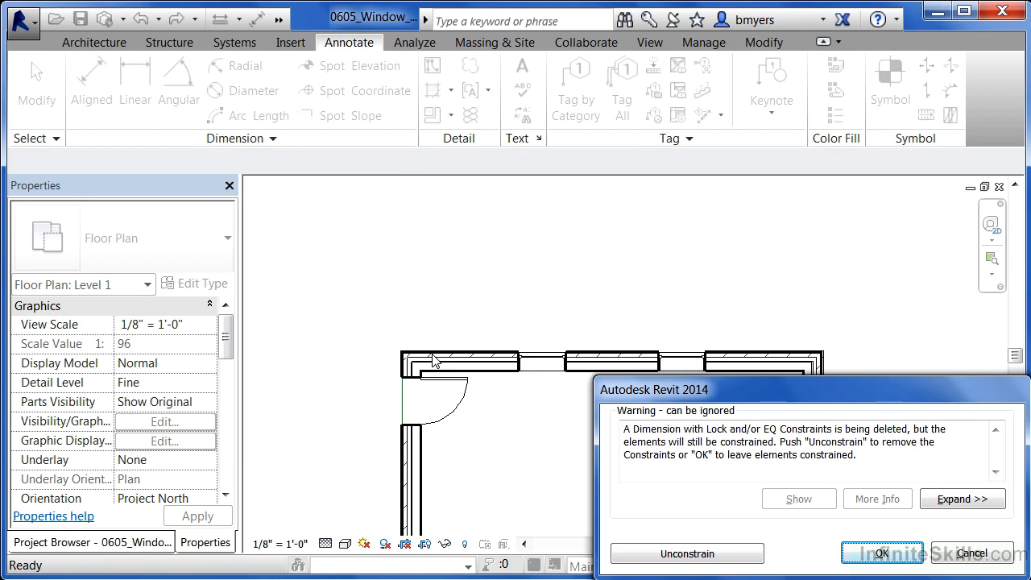
click(878, 556)
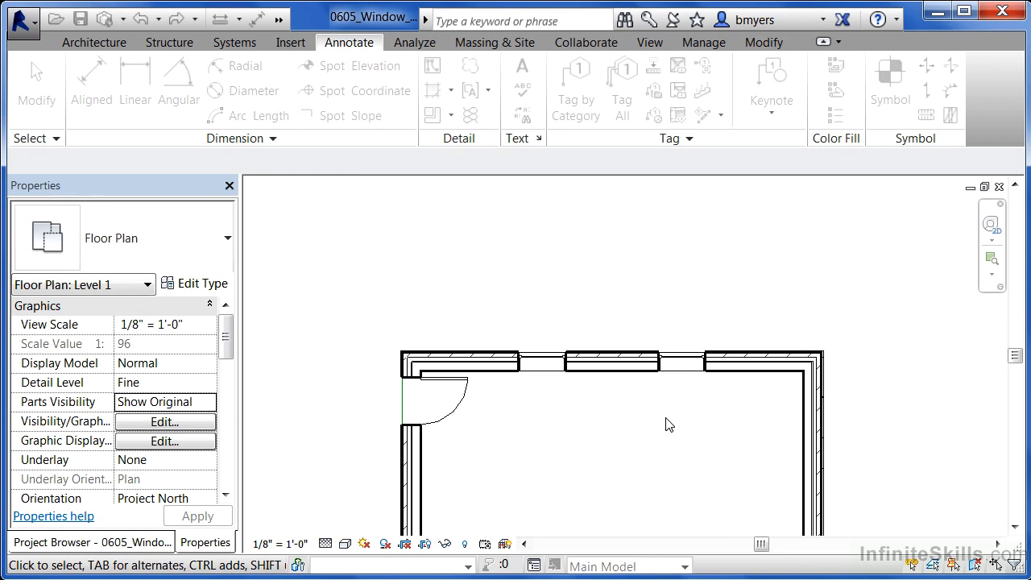
Nudge the room's right wall outward in small increments to test the windows' equal spacing constraint.
click(808, 420)
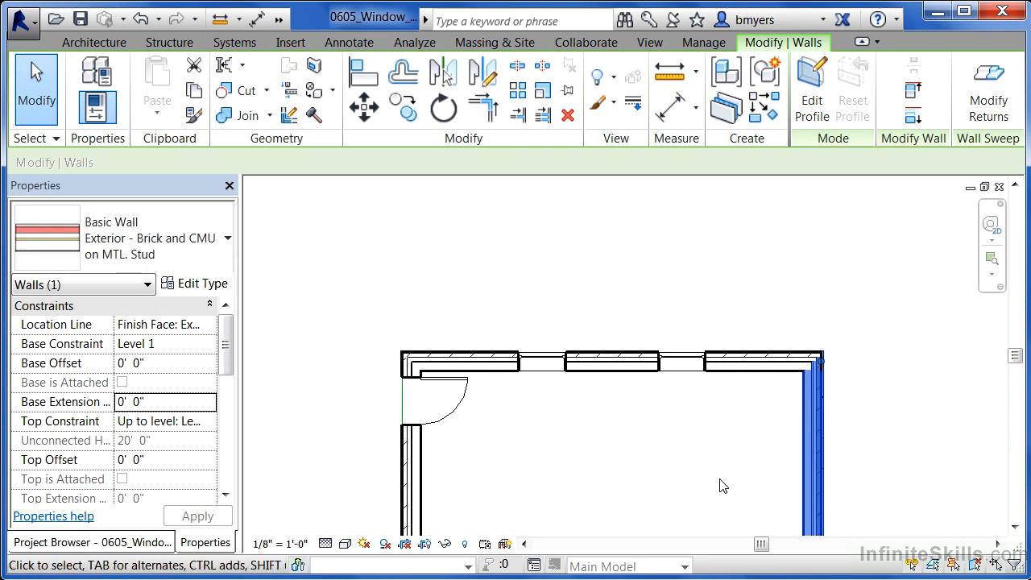
key(Right)
key(Right)
key(Right)
key(Right)
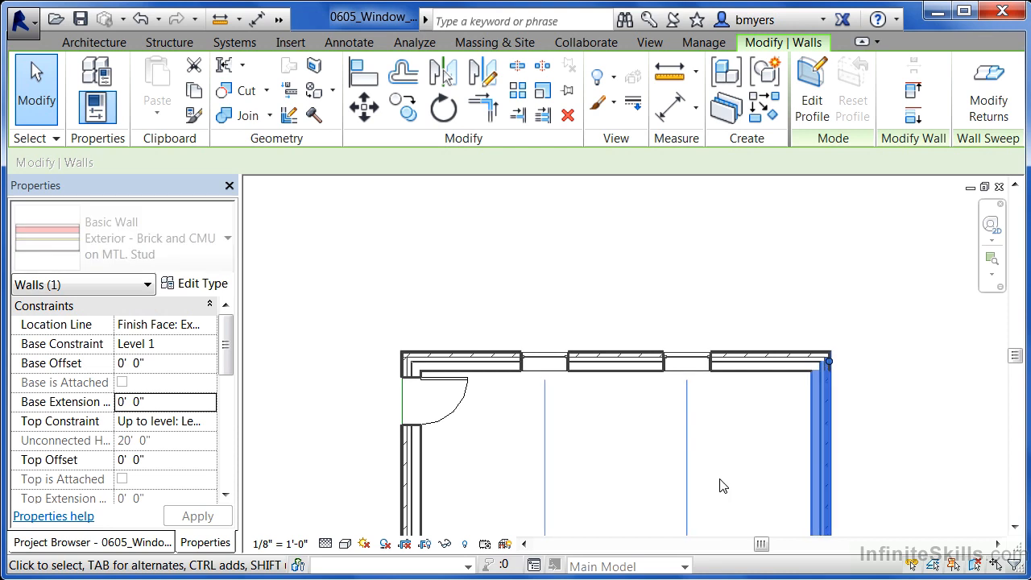
key(Right)
key(Right)
key(Right)
key(Right)
key(Right)
key(Right)
key(Right)
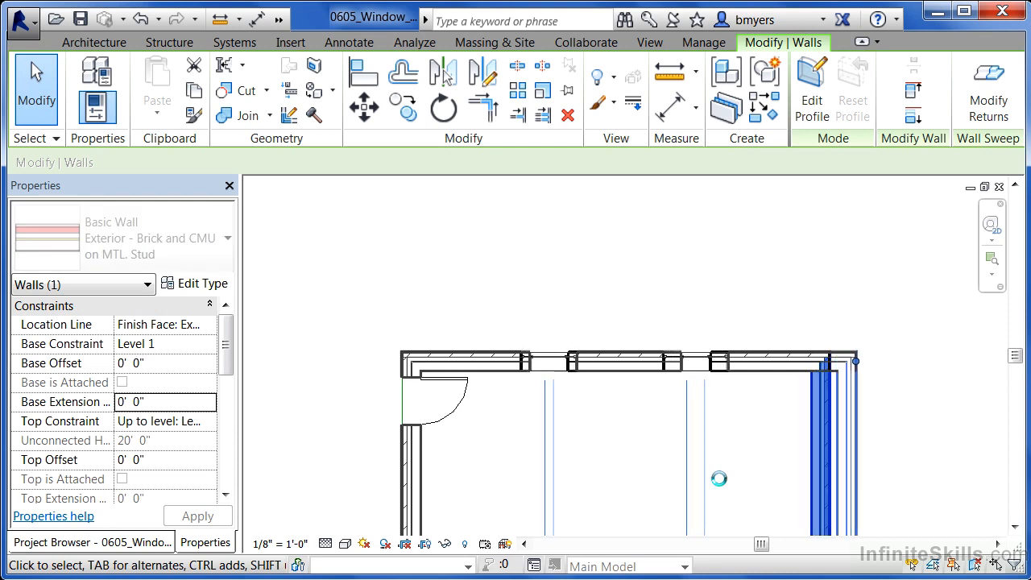
key(Right)
key(Right)
key(Right)
key(Right)
key(Right)
key(Right)
key(Right)
key(Right)
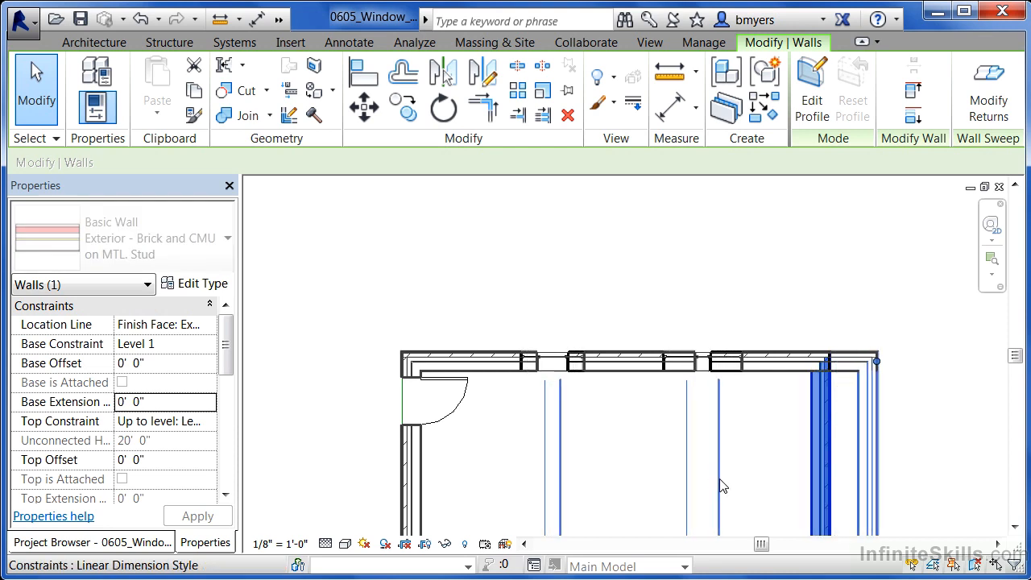
key(Right)
key(Right)
key(Right)
key(Right)
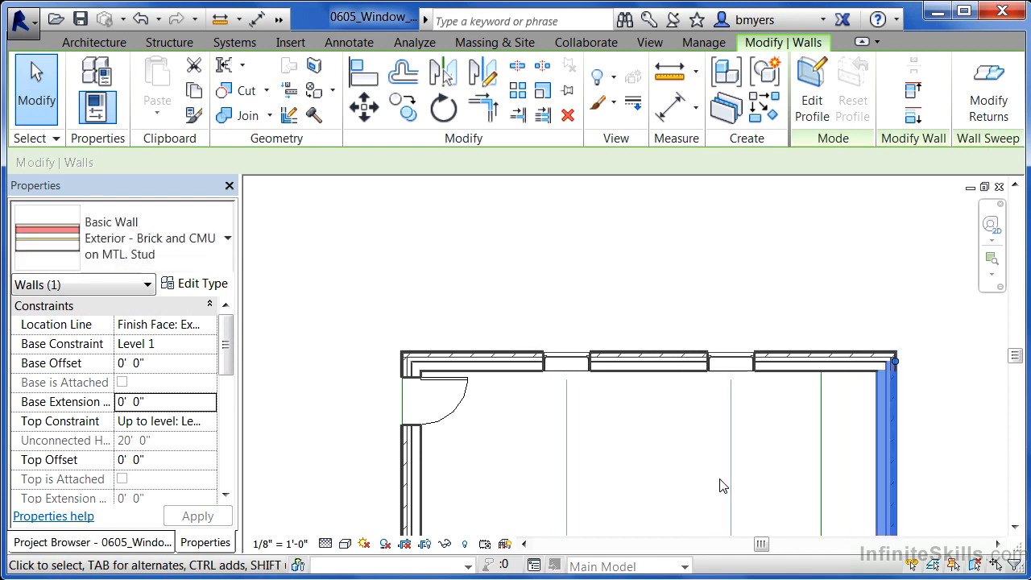
Move the room's right wall back inward to its original position and deselect it.
key(Left)
key(Left)
key(Left)
key(Left)
key(Left)
key(Left)
key(Left)
key(Left)
key(Left)
key(Left)
key(Left)
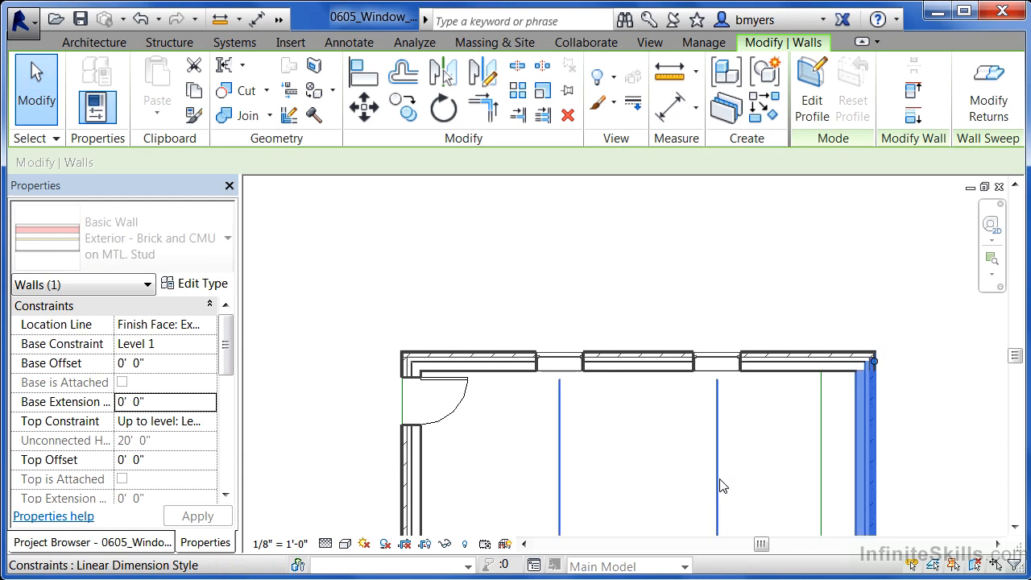
key(Left)
key(Left)
key(Left)
key(Left)
key(Left)
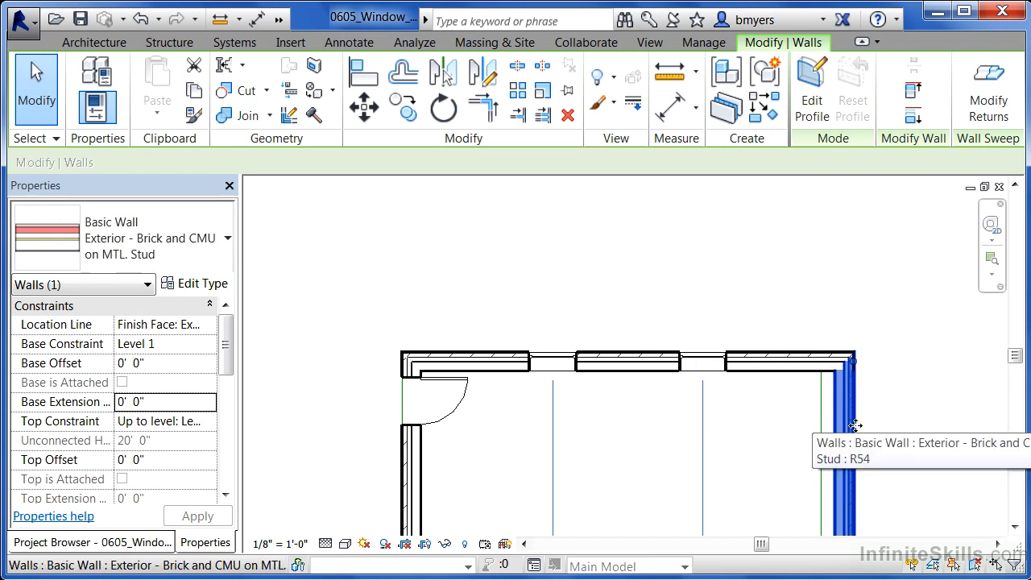
drag(855, 426, 823, 417)
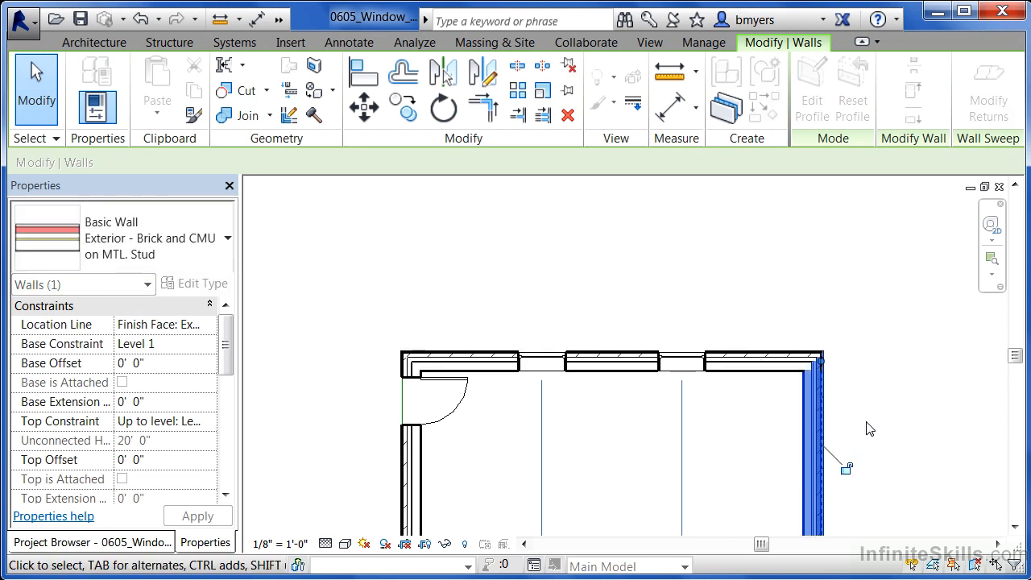
click(914, 439)
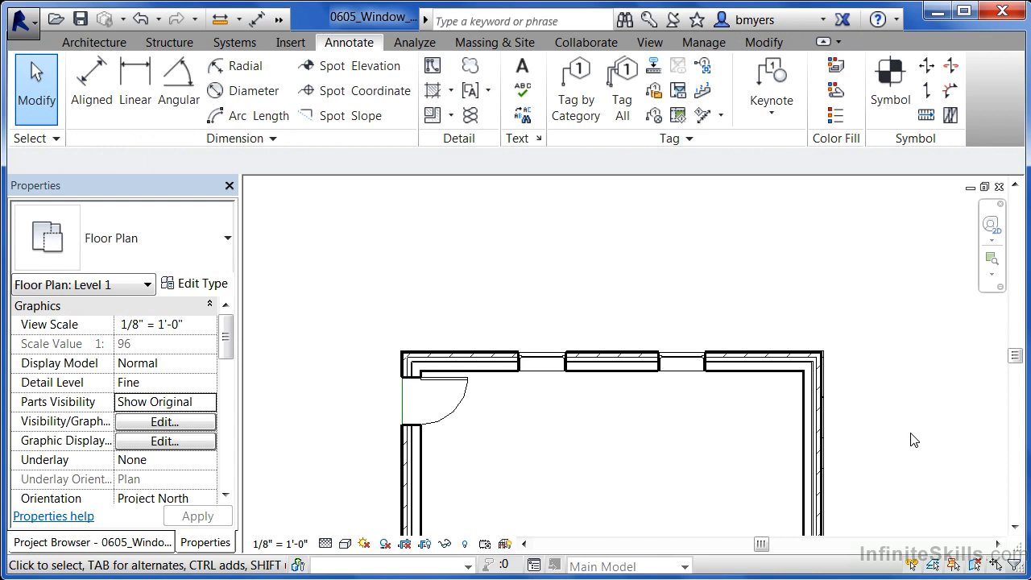
Place an aligned dimension string inside the room between grids 3 and 4, from one interior wall face through both window centers to the opposite face.
scroll(910, 365, down, 1)
scroll(911, 365, down, 4)
scroll(915, 456, up, 2)
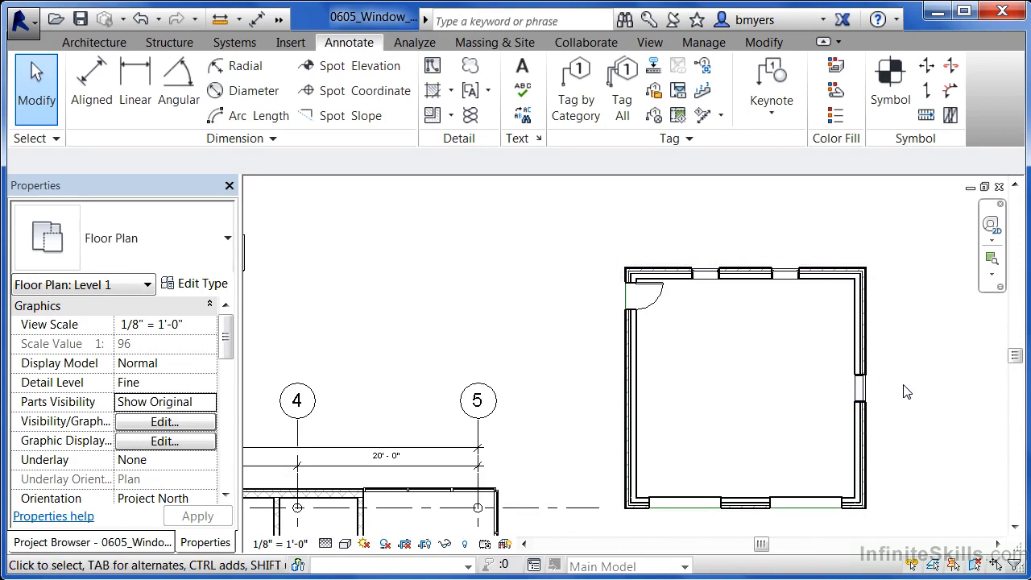
middle_drag(553, 448, 820, 371)
scroll(456, 429, up, 3)
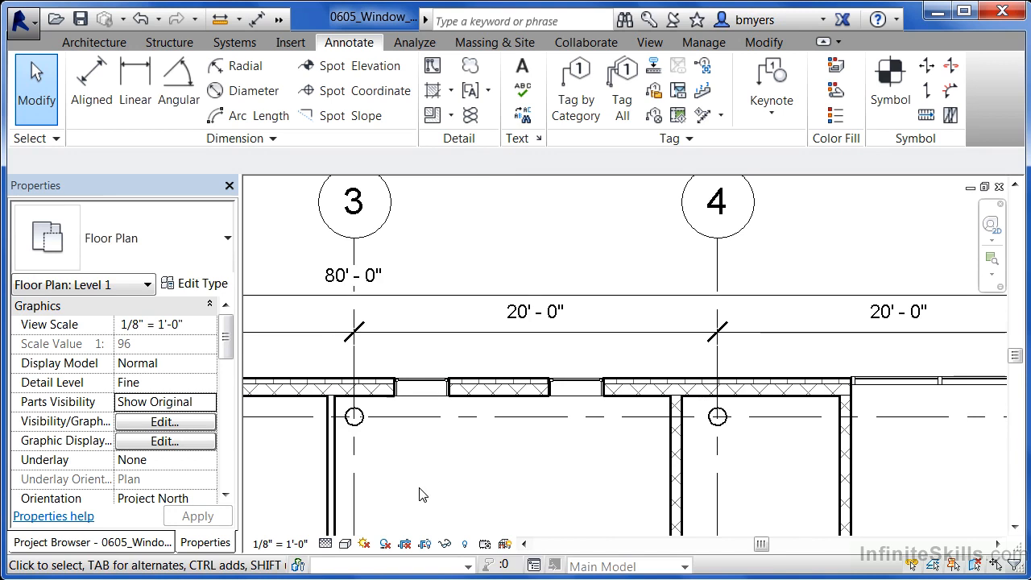
click(96, 80)
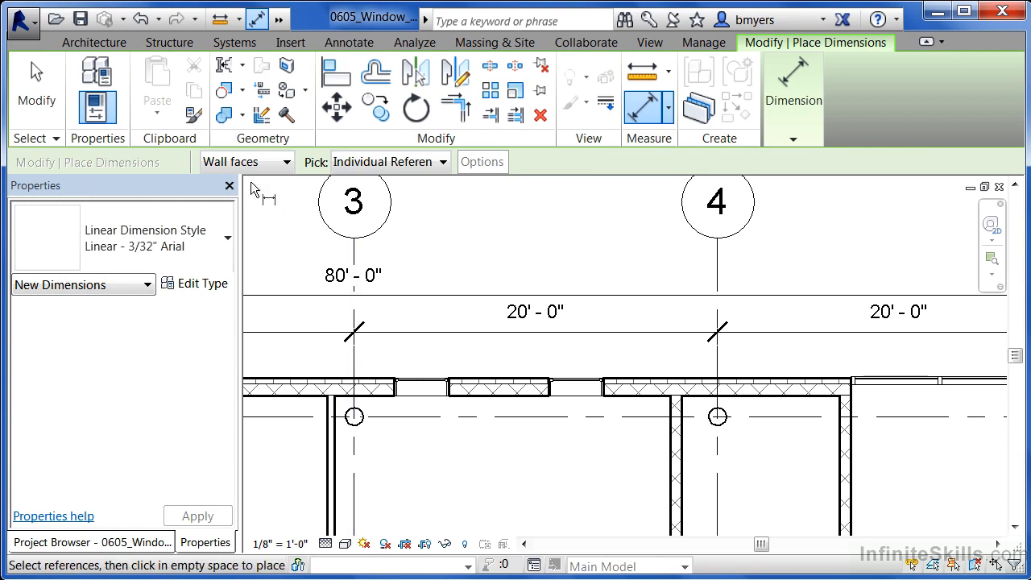
click(338, 452)
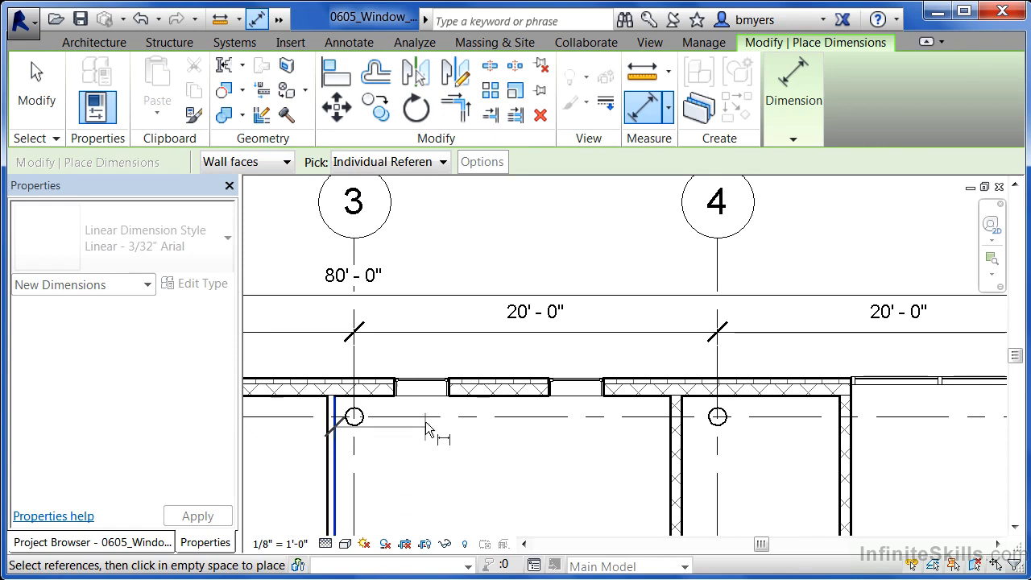
click(422, 399)
click(586, 399)
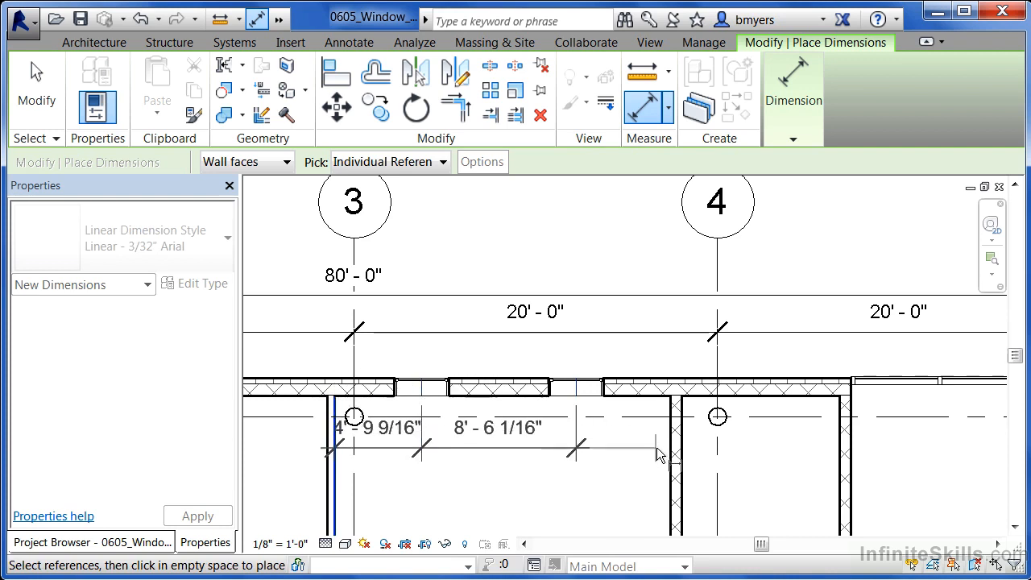
click(758, 468)
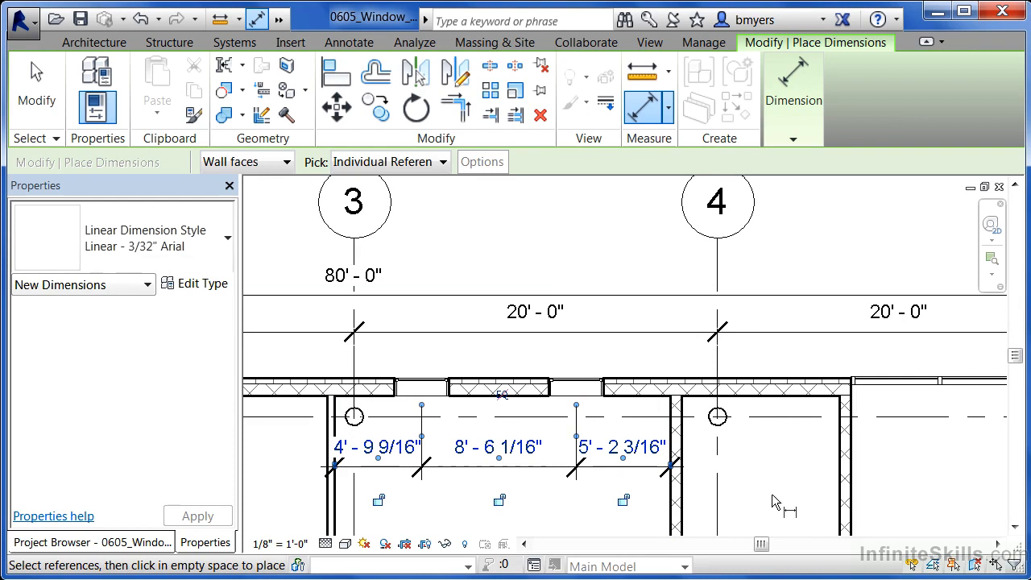
Apply the equality constraint to the new dimension string to space the two windows evenly between the interior walls.
click(501, 396)
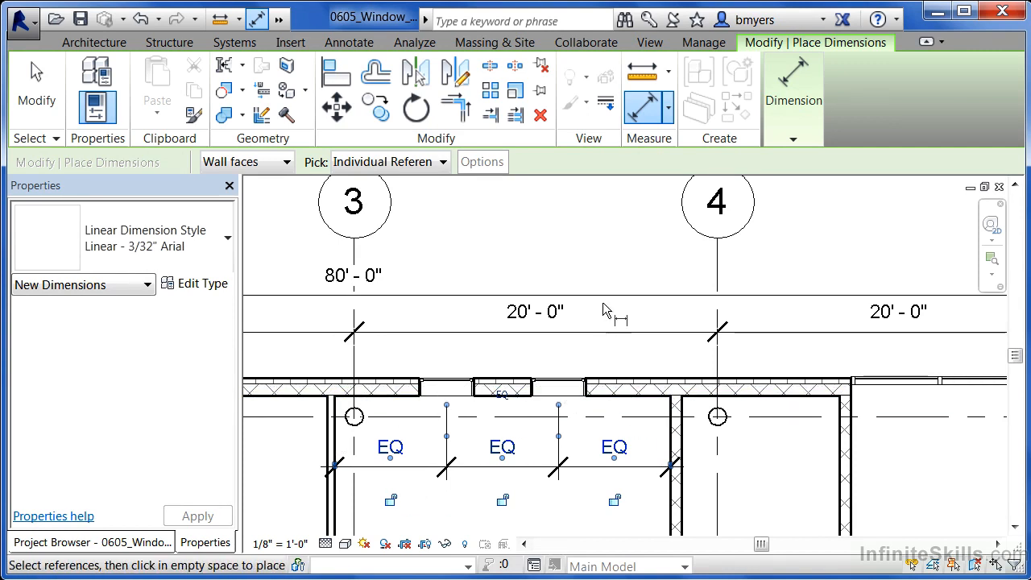
scroll(617, 309, down, 2)
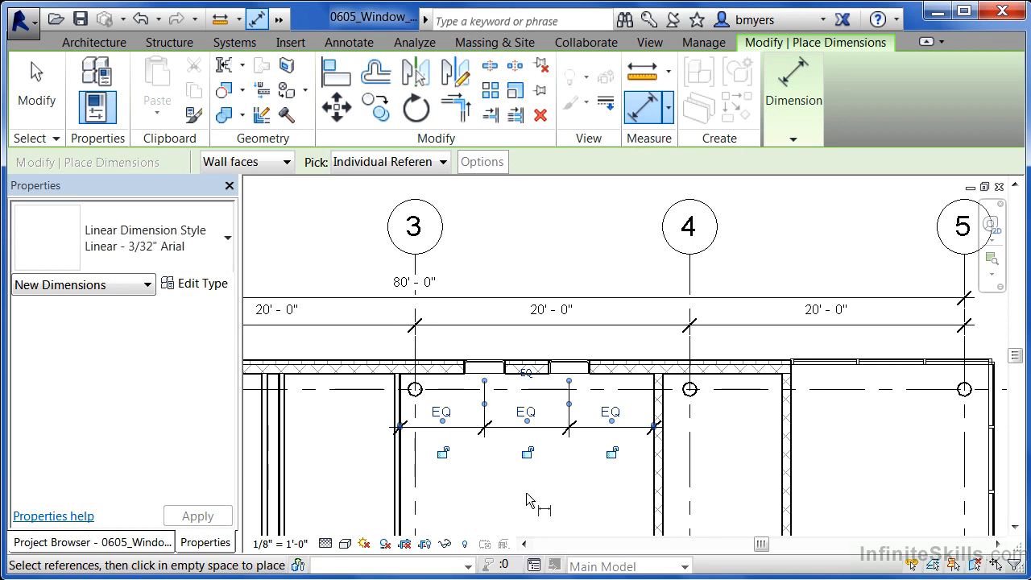
click(353, 47)
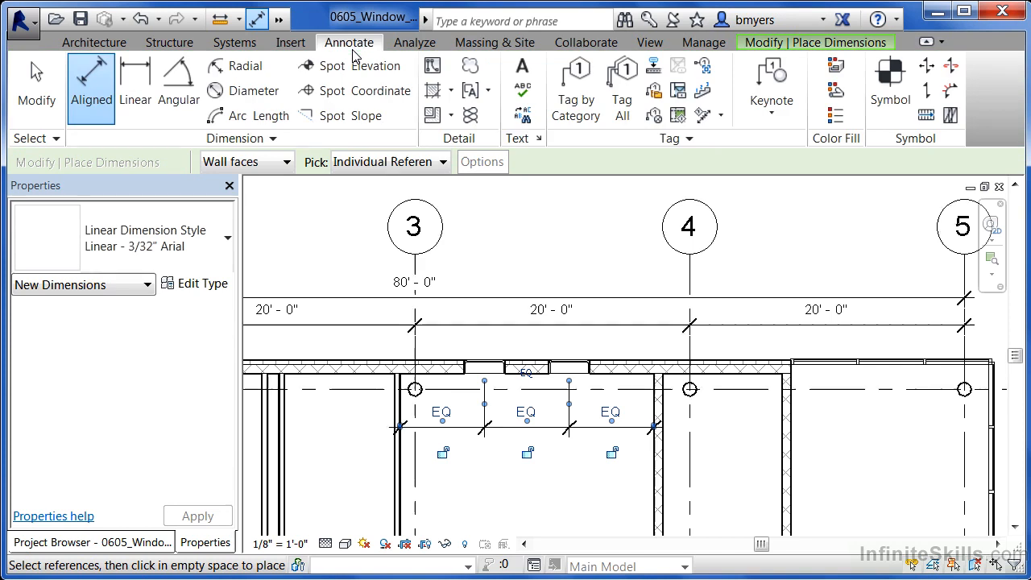